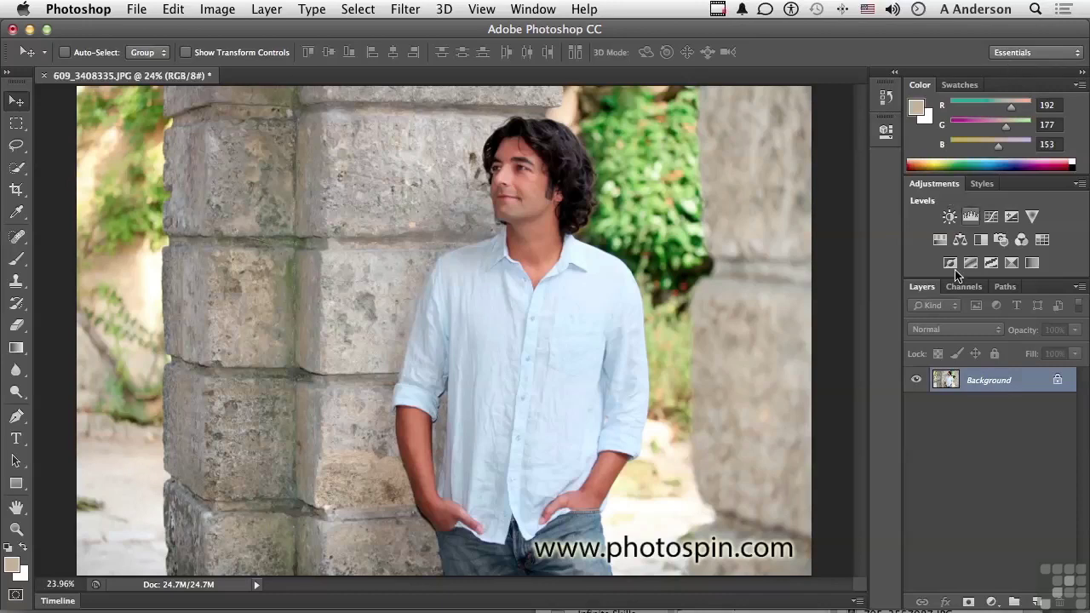
Float the Layers panel and add a Black & White adjustment layer using the Lighter preset.
left_click_drag(915, 290, 71, 107)
left_click_drag(133, 426, 142, 331)
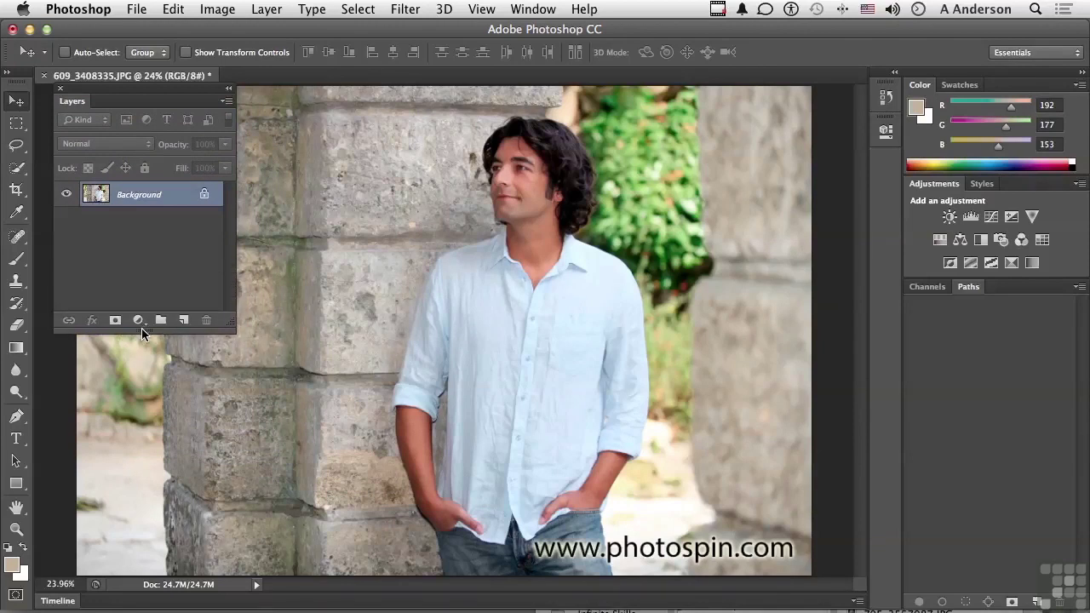
left_click(138, 322)
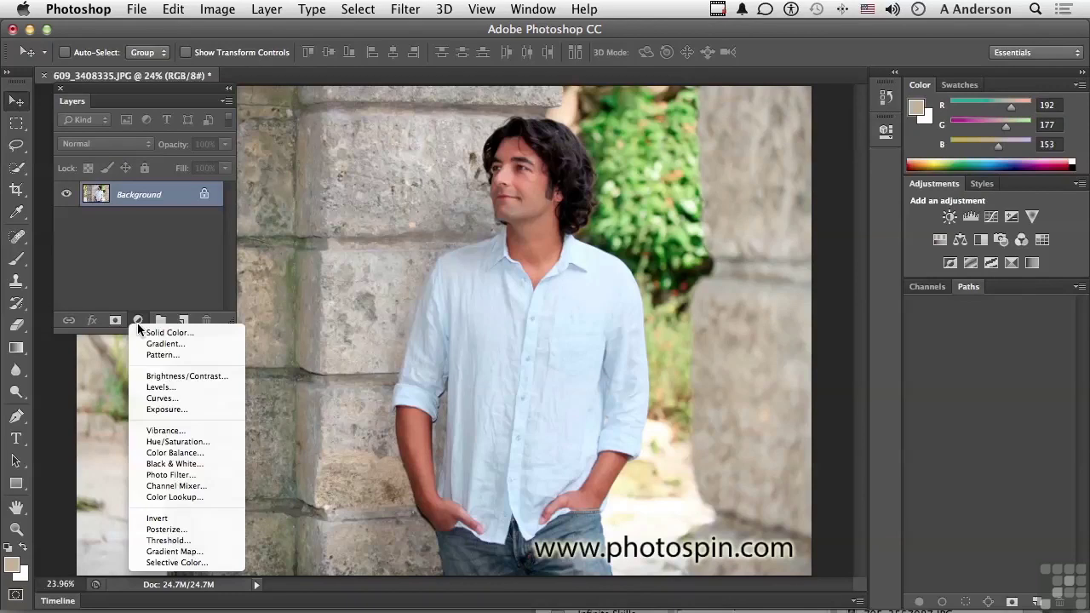
left_click(162, 464)
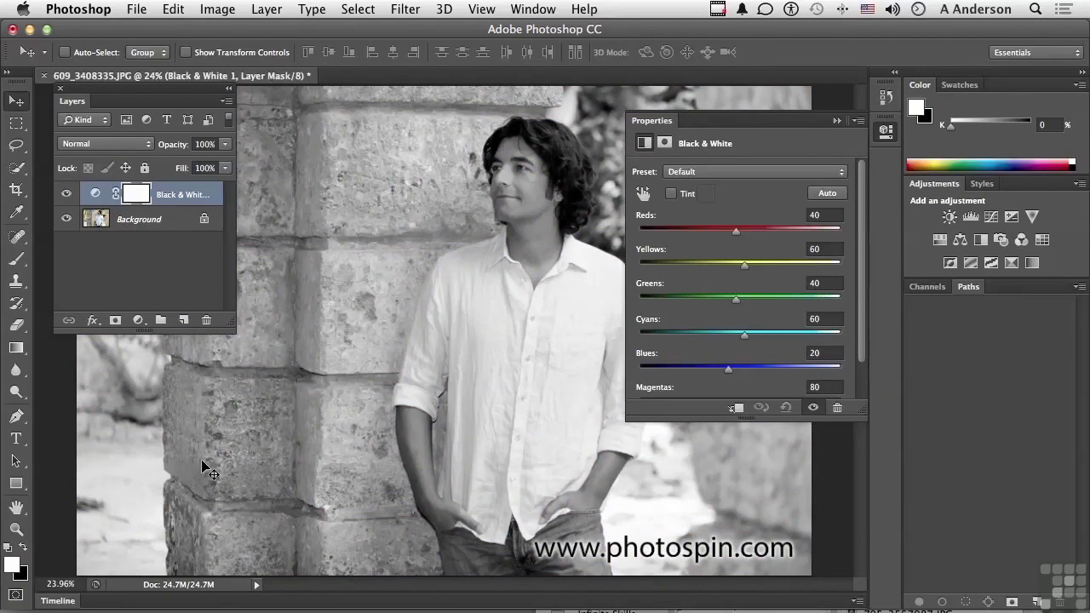
left_click(699, 173)
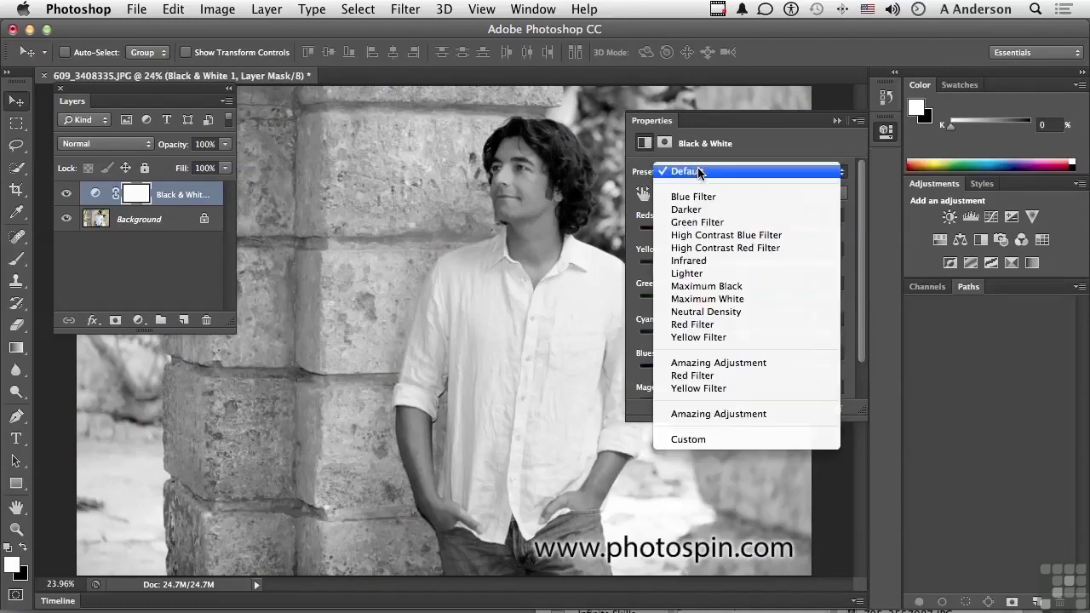
left_click(718, 273)
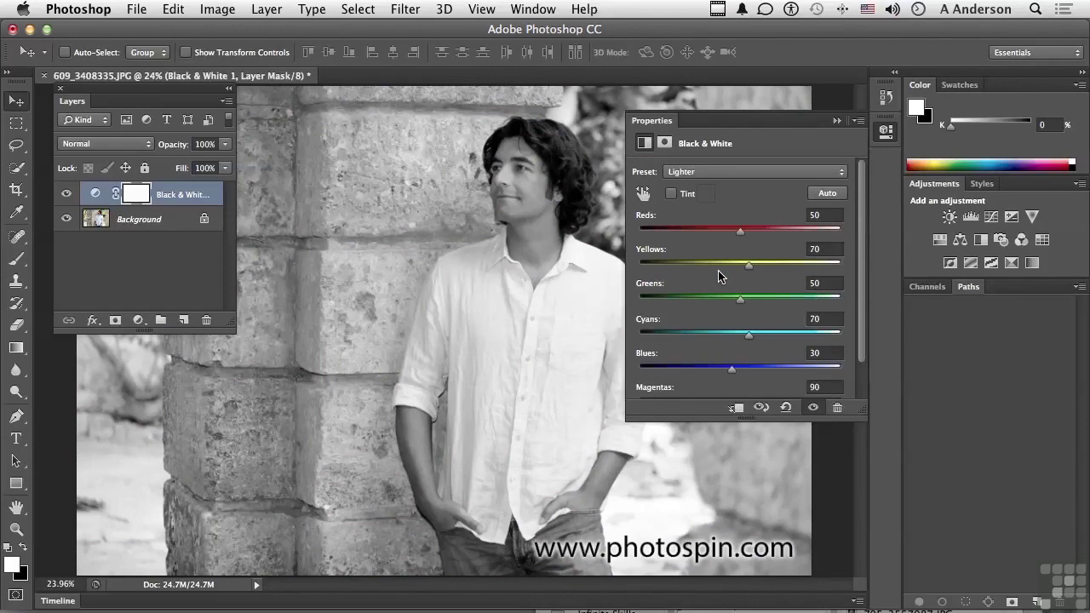
left_click(838, 122)
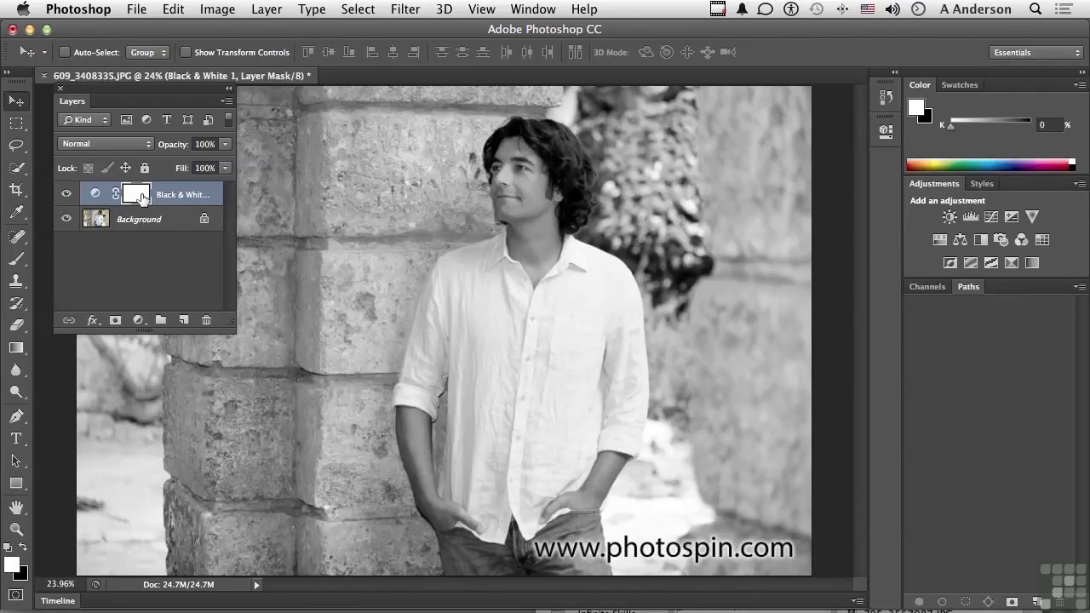
left_click_drag(142, 196, 137, 196)
left_click(20, 264)
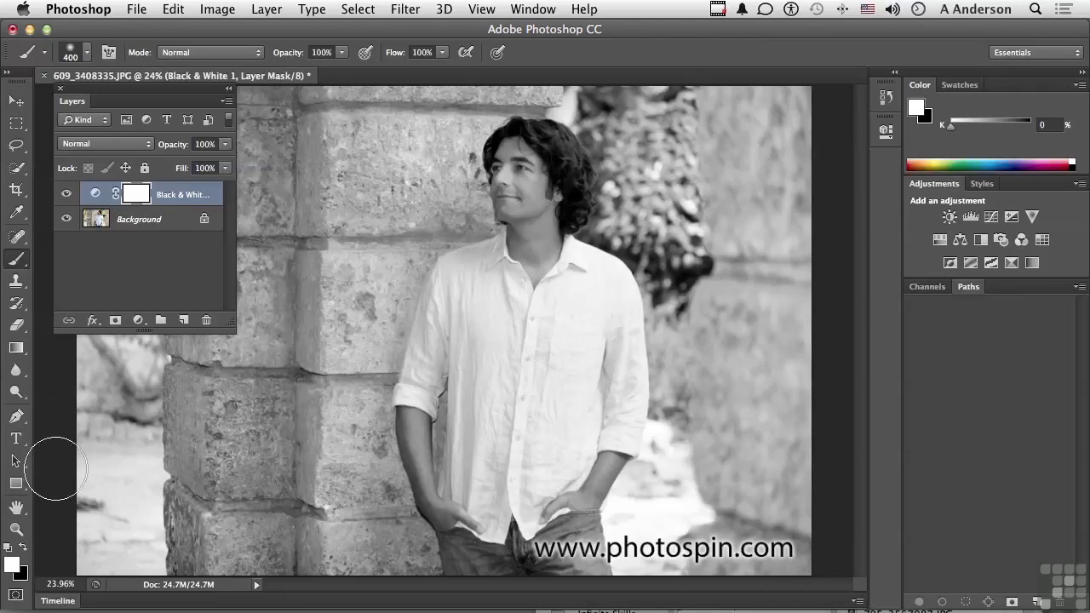
left_click(24, 553)
left_click(25, 553)
left_click(25, 553)
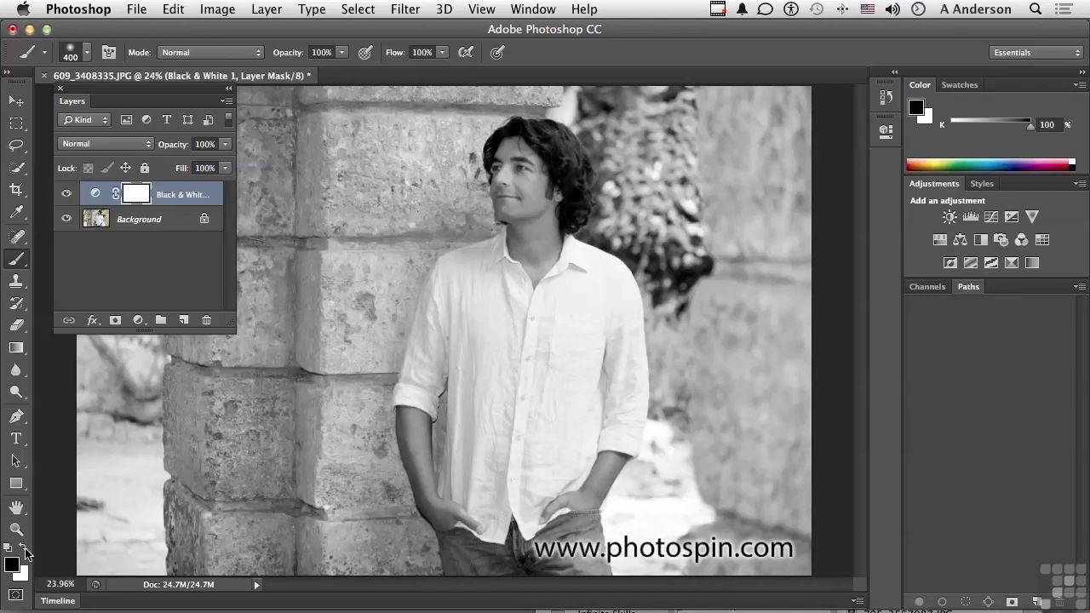
left_click(25, 553)
left_click(25, 553)
left_click(24, 552)
left_click(25, 552)
mouse_move(535, 216)
left_mouse_down()
mouse_move(549, 162)
mouse_move(506, 212)
mouse_move(558, 151)
mouse_move(487, 251)
mouse_move(539, 238)
mouse_move(514, 267)
mouse_move(520, 278)
mouse_move(565, 272)
mouse_move(589, 241)
mouse_move(554, 265)
mouse_move(499, 273)
left_mouse_up()
key("x")
mouse_move(507, 270)
left_mouse_down()
mouse_move(584, 259)
mouse_move(448, 246)
mouse_move(632, 227)
mouse_move(582, 210)
mouse_move(429, 197)
mouse_move(633, 168)
mouse_move(582, 151)
mouse_move(422, 154)
mouse_move(548, 129)
mouse_move(647, 136)
left_mouse_up()
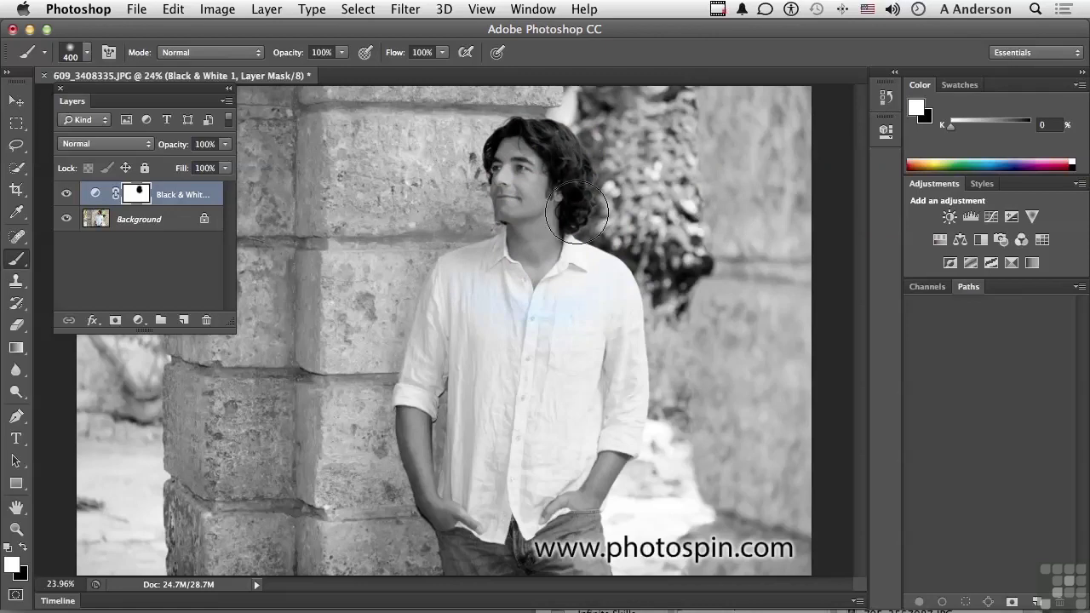
mouse_move(538, 322)
left_mouse_down()
mouse_move(466, 326)
mouse_move(593, 343)
mouse_move(486, 292)
mouse_move(574, 264)
mouse_move(519, 255)
left_mouse_up()
With Quick Selection, brush over the man's face, hair and shoulder, then switch to subtracting.
left_click(15, 172)
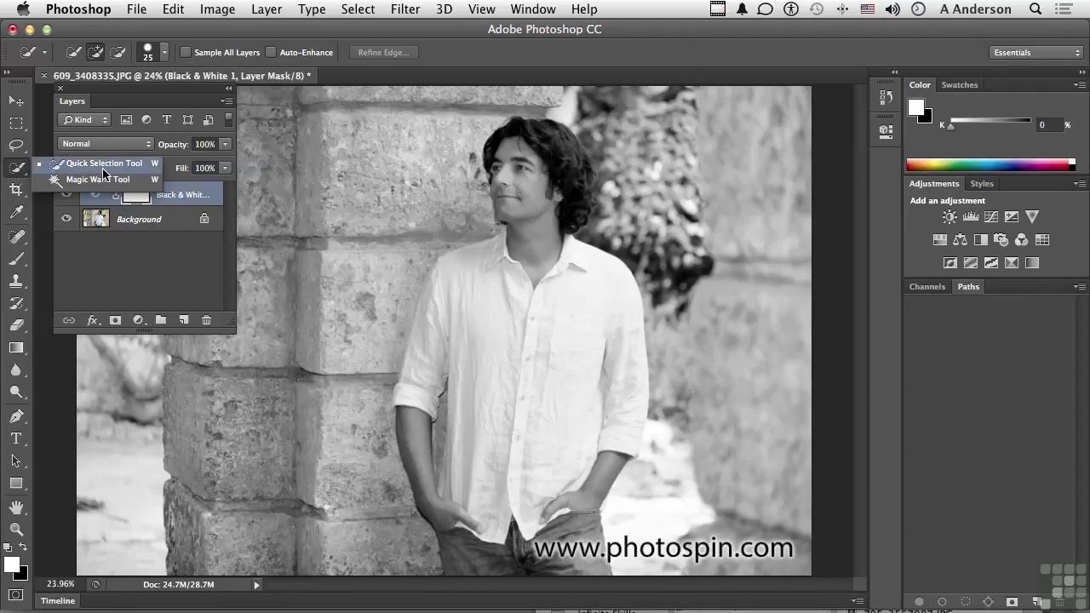
left_click(103, 171)
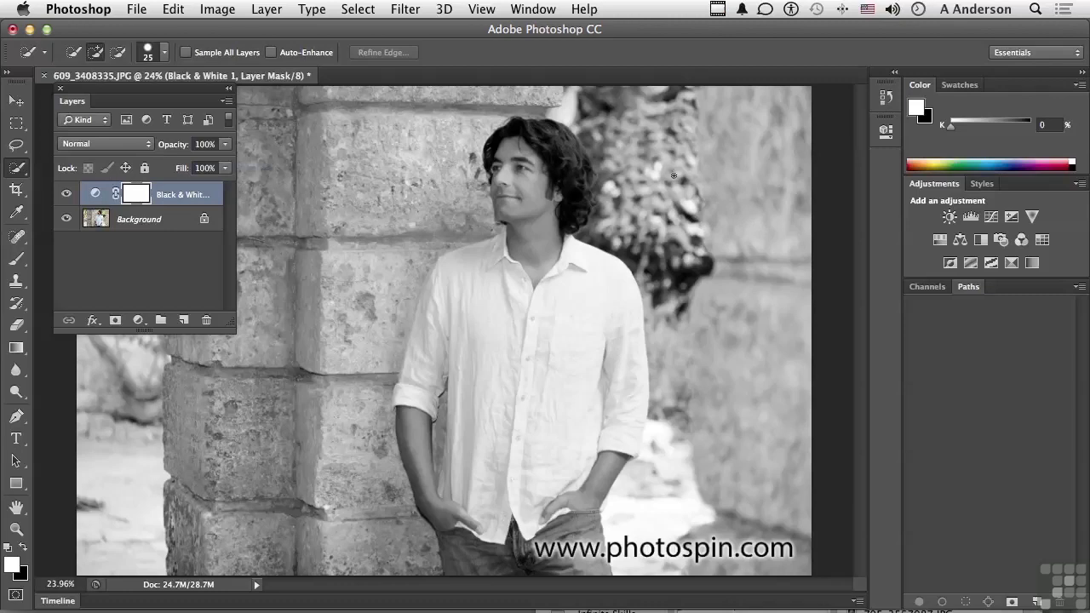
left_click(512, 167)
mouse_move(511, 165)
left_mouse_down()
mouse_move(511, 151)
mouse_move(534, 147)
mouse_move(566, 155)
mouse_move(567, 187)
mouse_move(586, 156)
mouse_move(585, 189)
left_mouse_up()
mouse_move(509, 274)
left_mouse_down()
mouse_move(487, 256)
mouse_move(460, 270)
mouse_move(438, 293)
mouse_move(430, 350)
mouse_move(425, 302)
mouse_move(439, 274)
mouse_move(420, 431)
mouse_move(465, 549)
mouse_move(577, 549)
mouse_move(577, 518)
mouse_move(623, 432)
mouse_move(626, 379)
left_mouse_up()
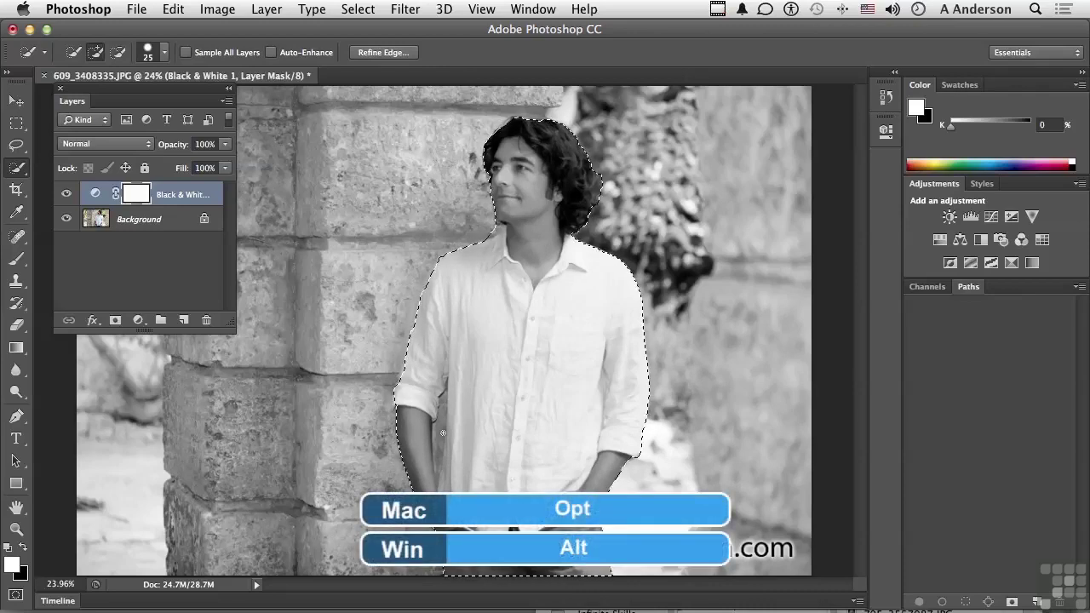
key("alt")
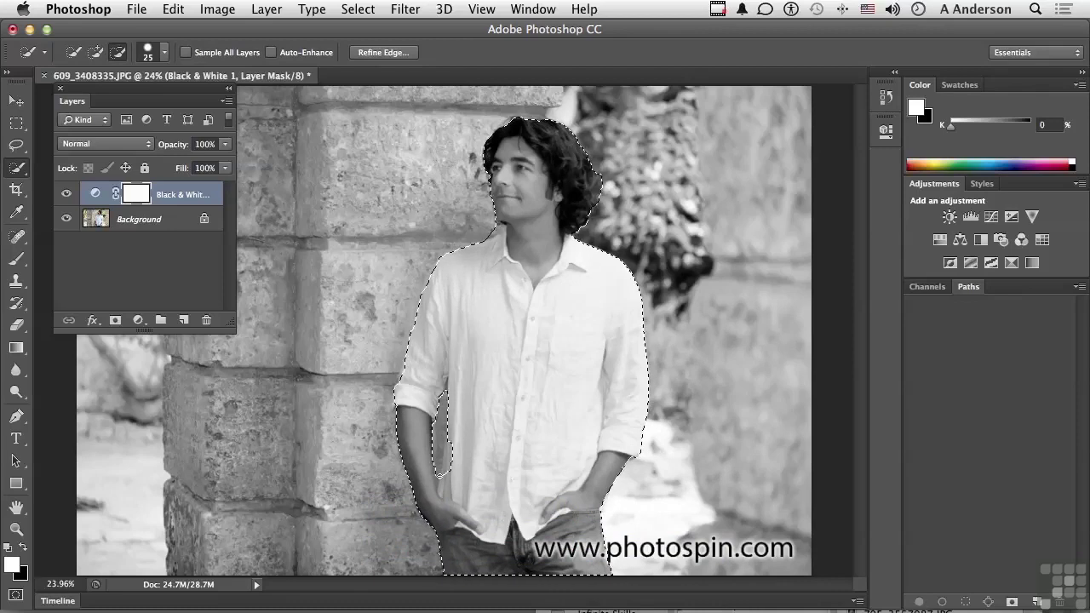
Return Quick Selection to Add mode and make black the foreground colour.
left_click(442, 471, "alt")
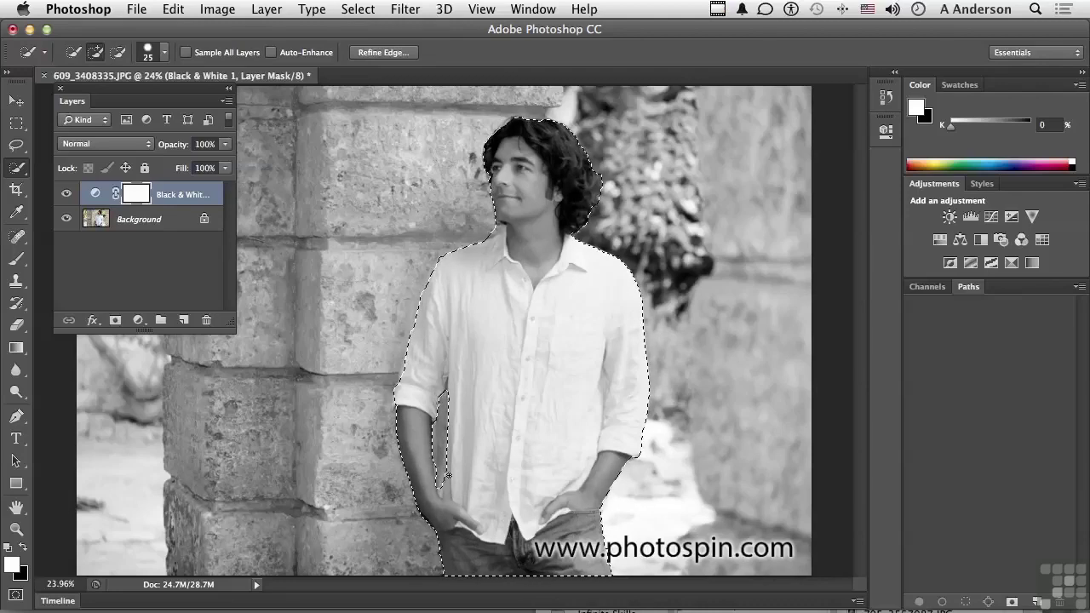
key("x")
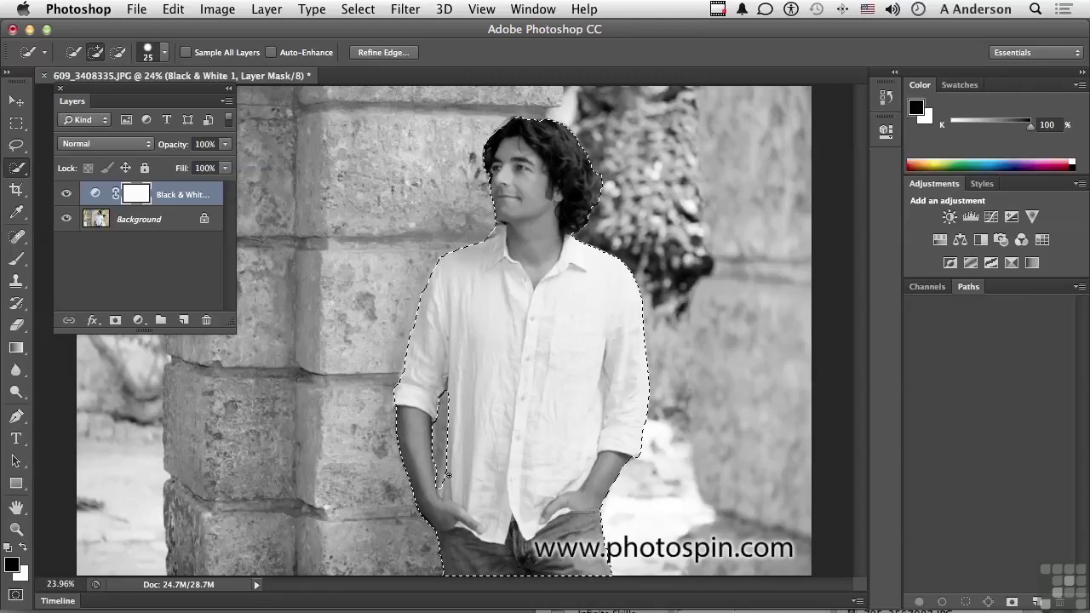
Fill the adjustment mask black over the selected man, deselect, and reopen the Black & White settings.
key("alt+BackSpace")
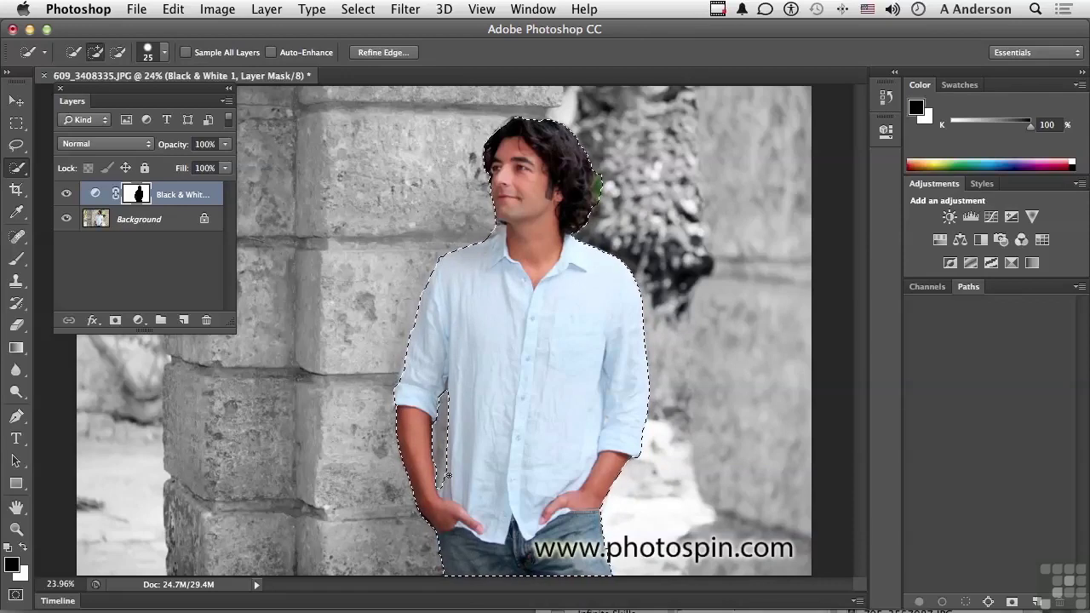
key("super+d")
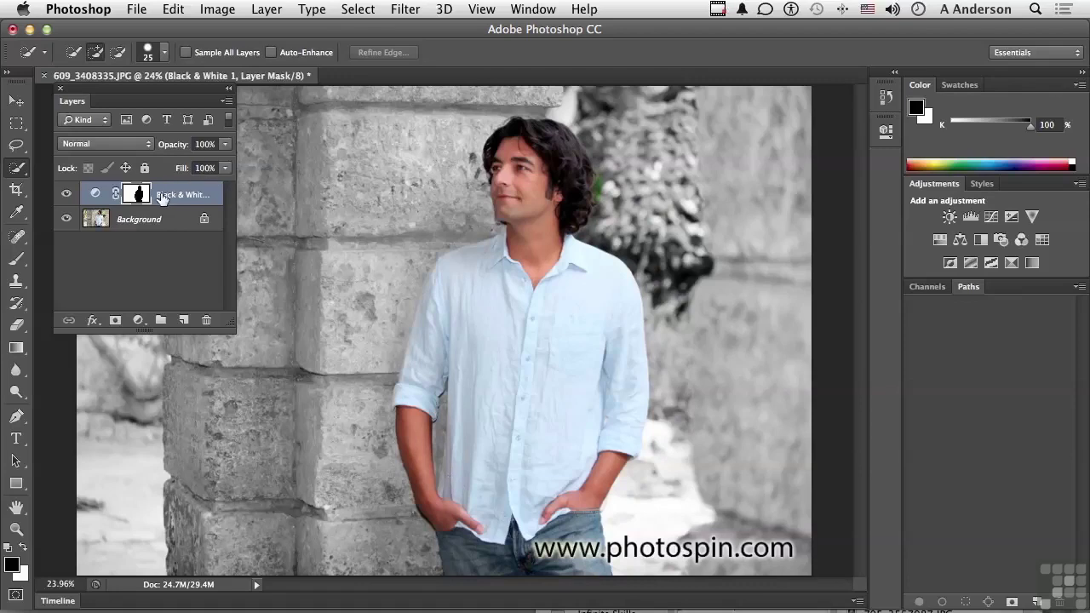
double_click(94, 195)
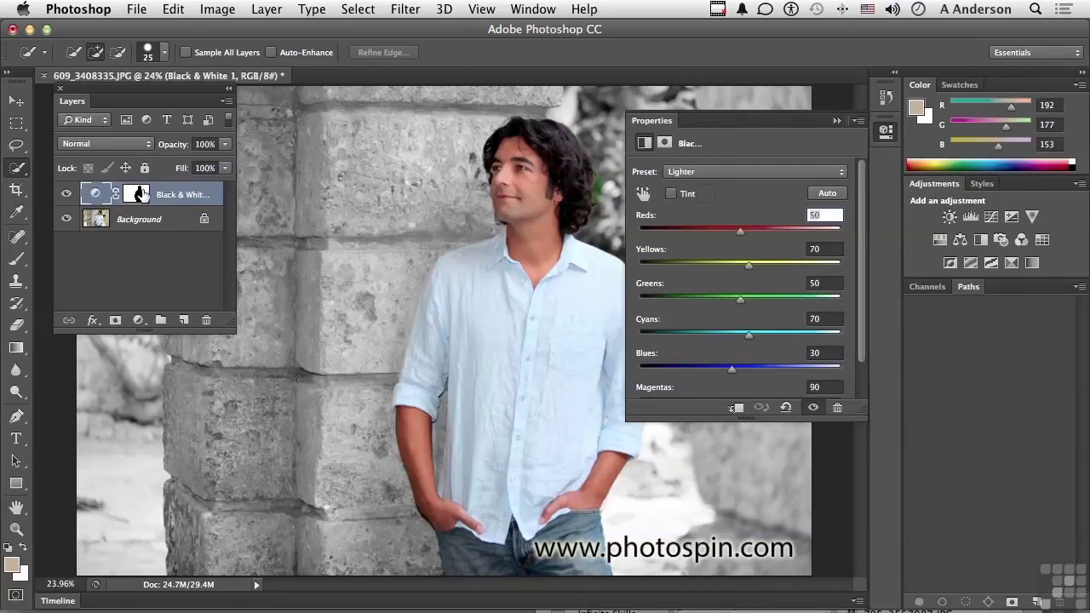
Select the layer mask and try Density 70% and 45% and Feather, ending at 100% and 0 px.
left_click(137, 195)
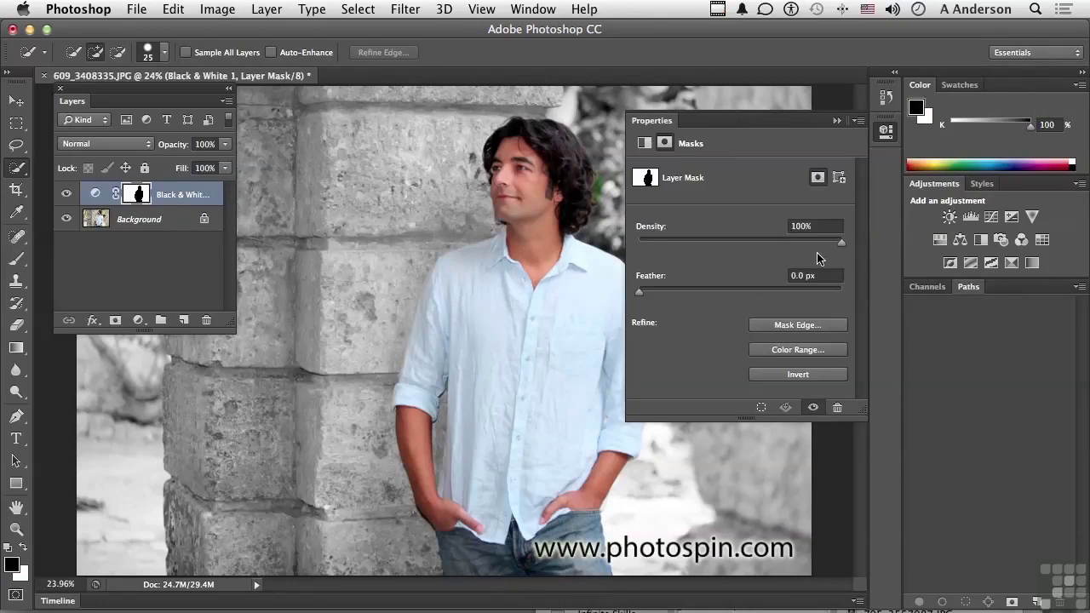
left_click_drag(842, 246, 779, 246)
left_click_drag(780, 246, 732, 247)
left_click_drag(731, 247, 839, 247)
left_click_drag(639, 291, 771, 298)
left_click_drag(771, 290, 627, 291)
Refine the mask edge with Smooth 50, Feather 1.0 px, Contrast 38 and Shift Edge 0.
left_click(772, 325)
left_click_drag(587, 56, 291, 74)
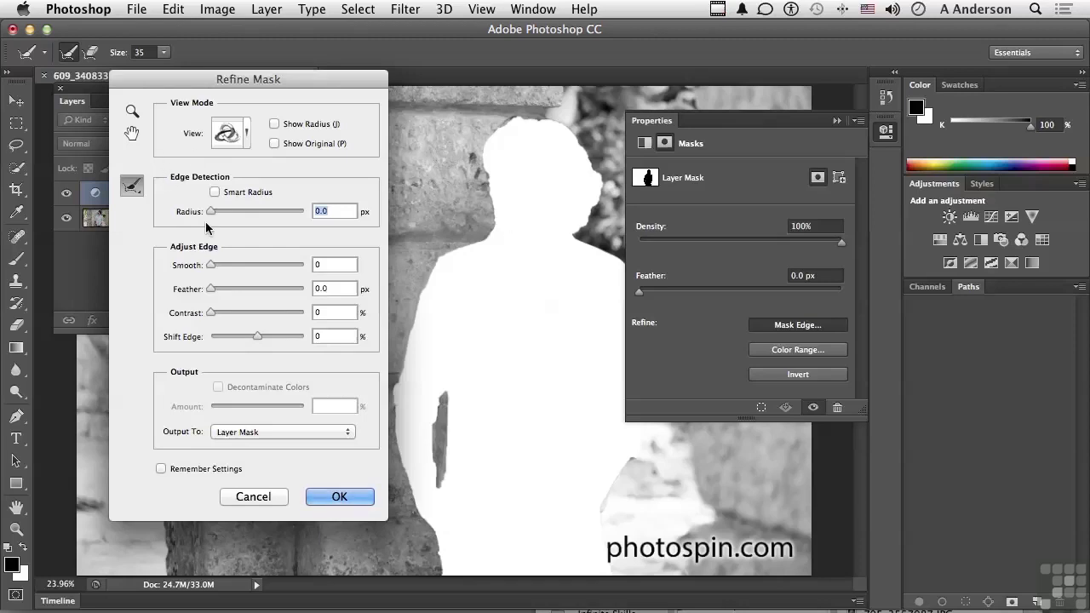
left_click_drag(209, 270, 257, 265)
left_click_drag(211, 290, 272, 341)
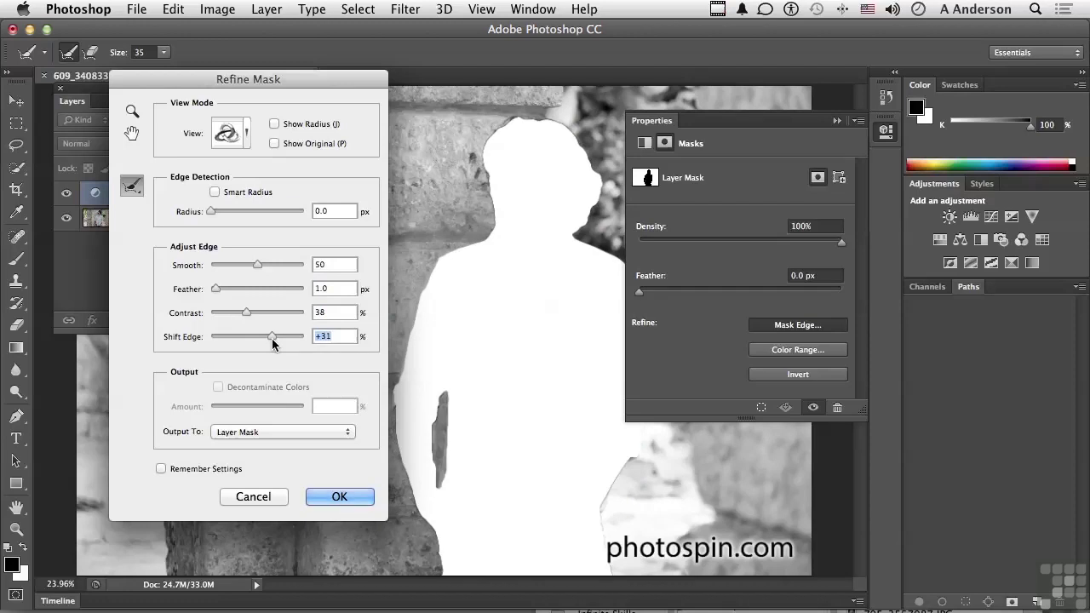
type("0")
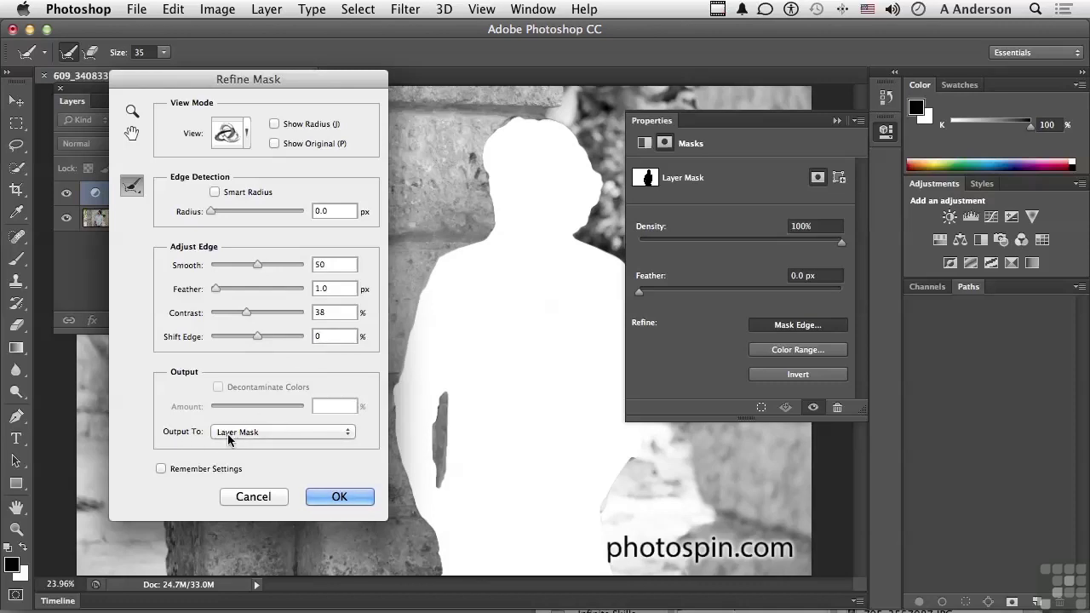
left_click(329, 496)
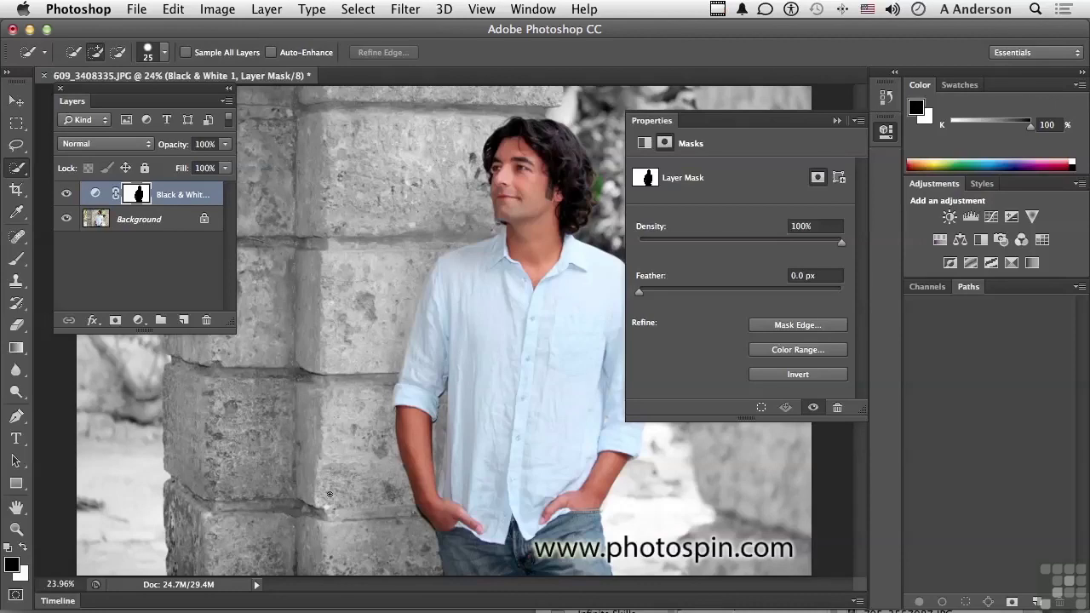
left_click(798, 375)
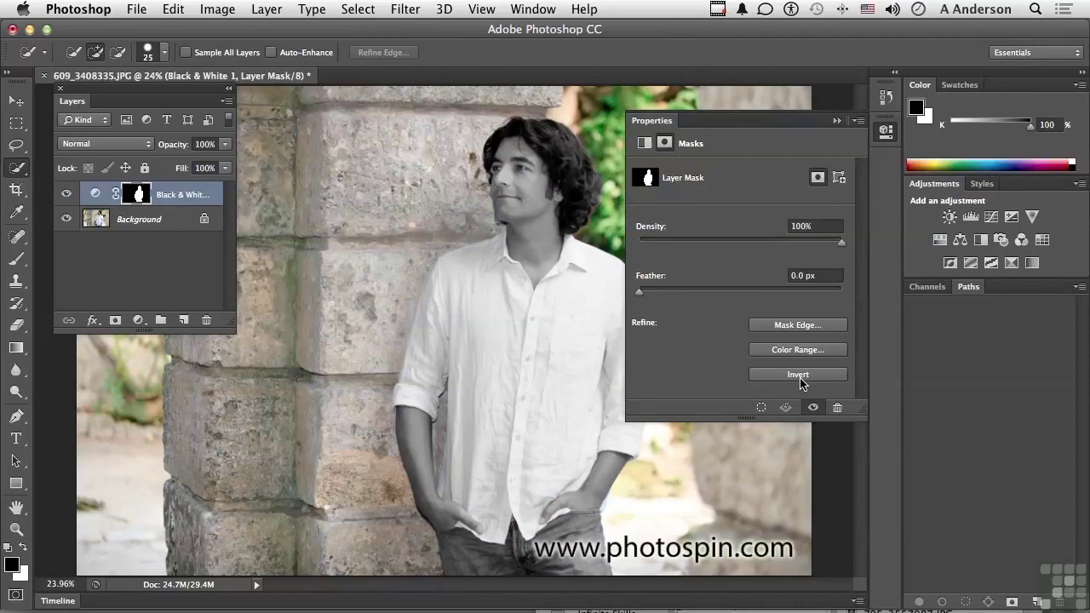
left_click(800, 380)
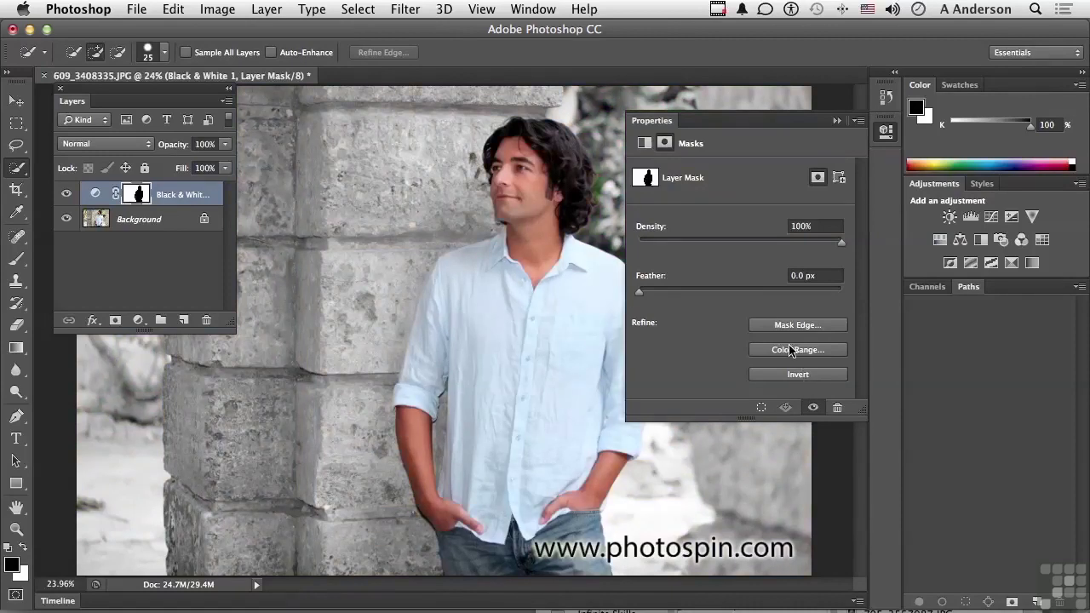
left_click(777, 350)
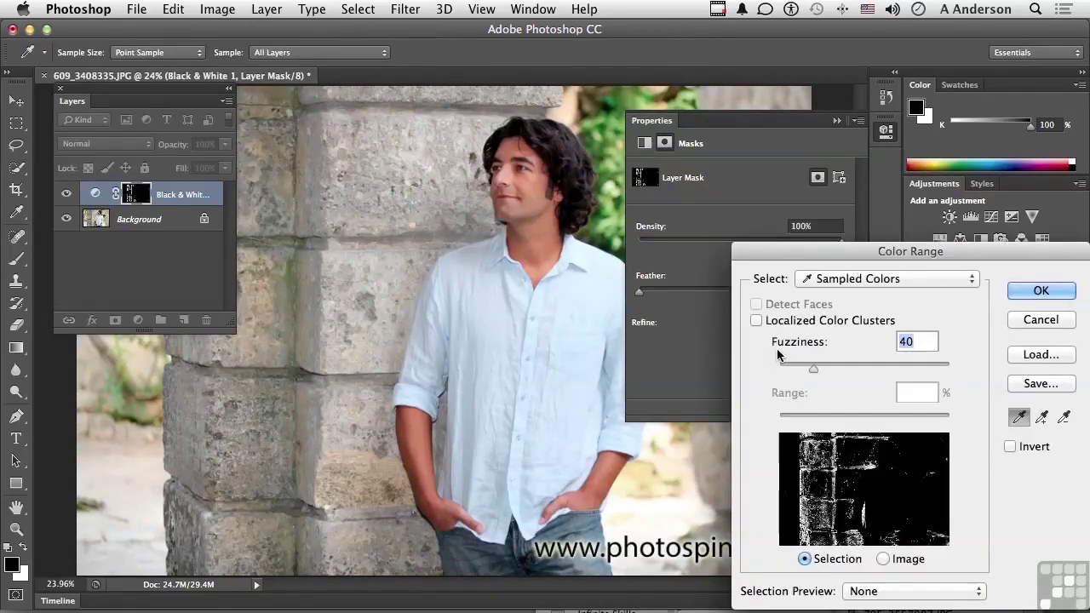
left_click_drag(804, 256, 757, 125)
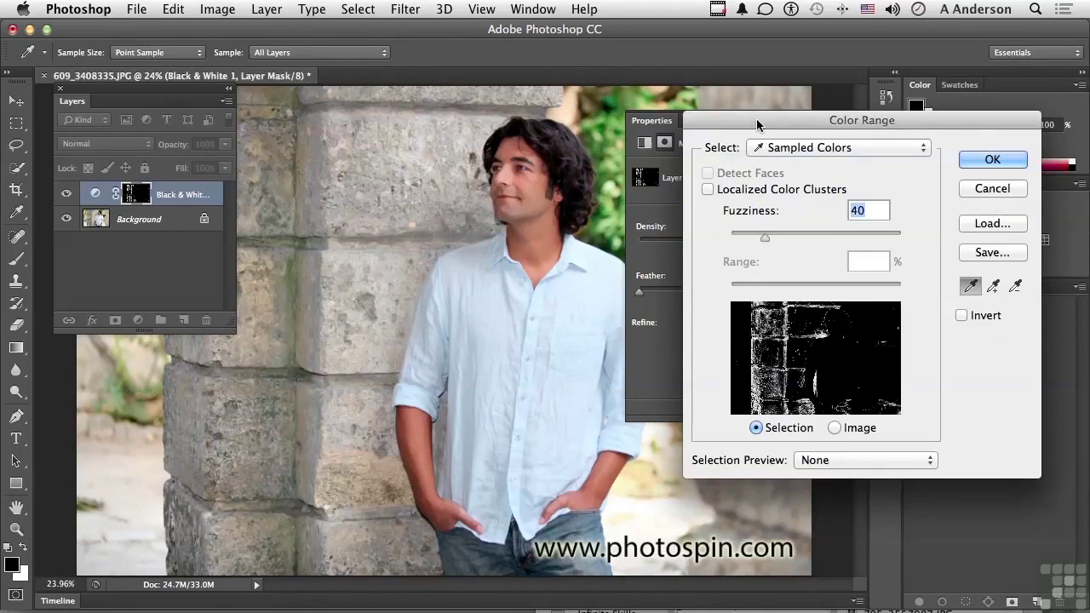
left_click(981, 189)
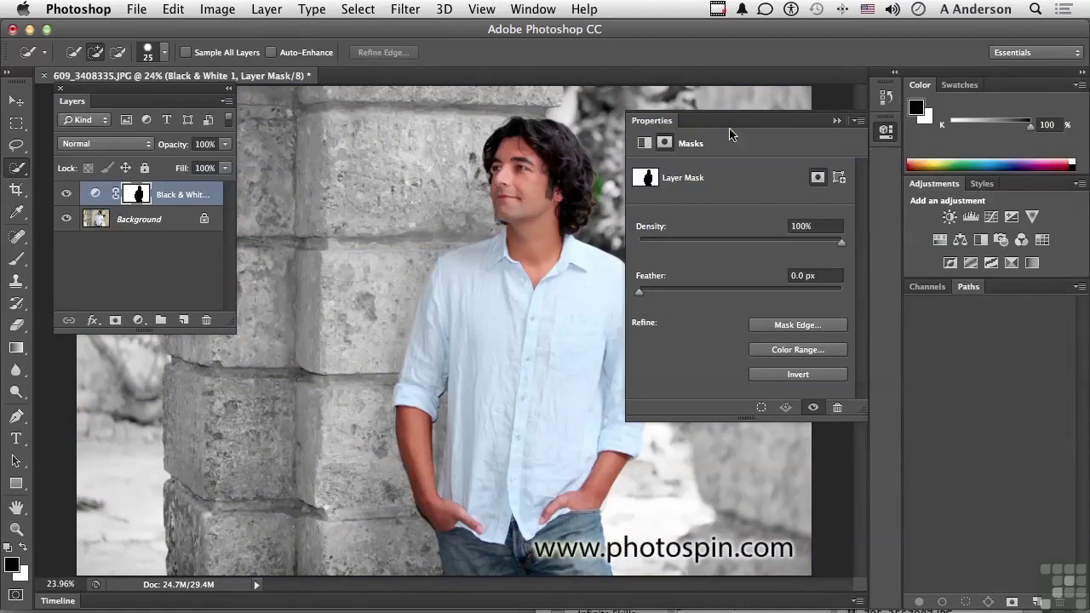
Collapse the mask Properties panel to show the colour man against the greyscale stone.
left_click(838, 122)
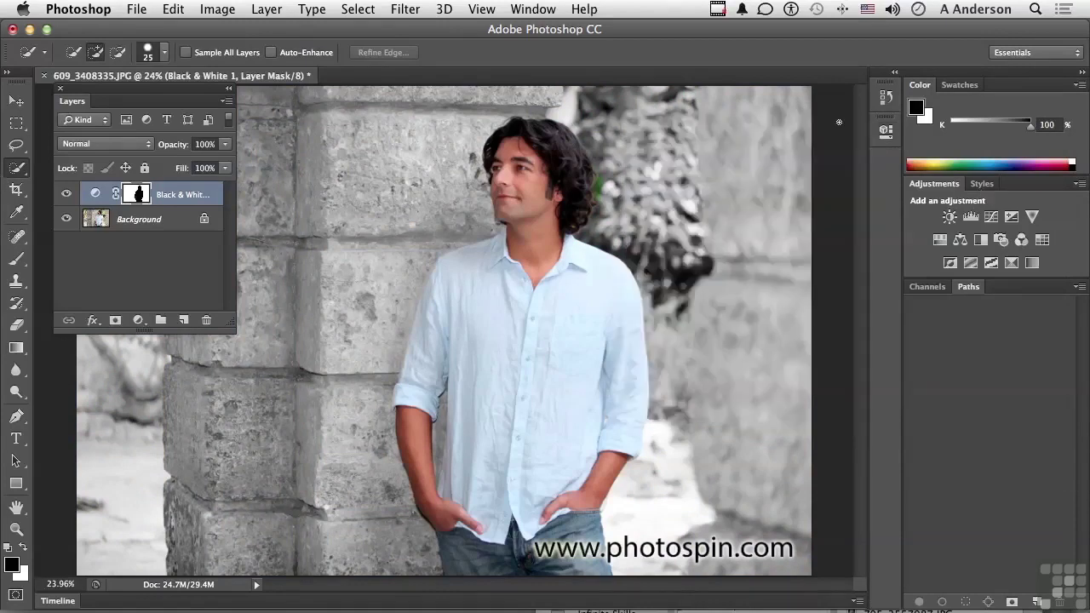